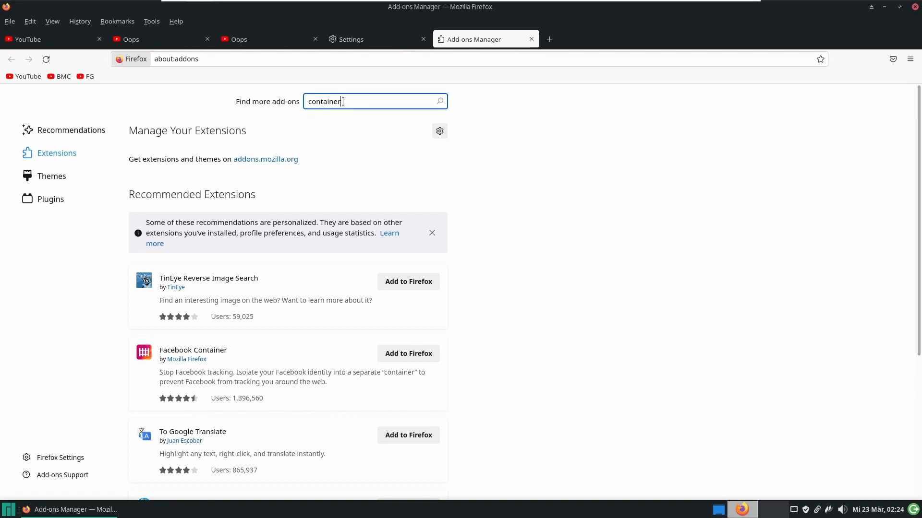
Step: Search the Firefox add-ons for "container" and open the Firefox Multi-Account Containers page to check how cookies are handled
{"action": "key", "text": "Return"}
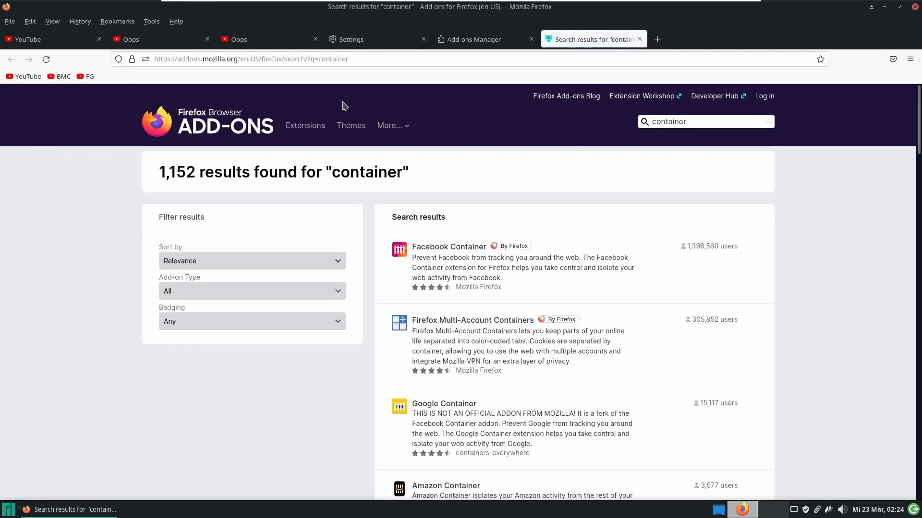
{"action": "left_click", "coordinate": [475, 342]}
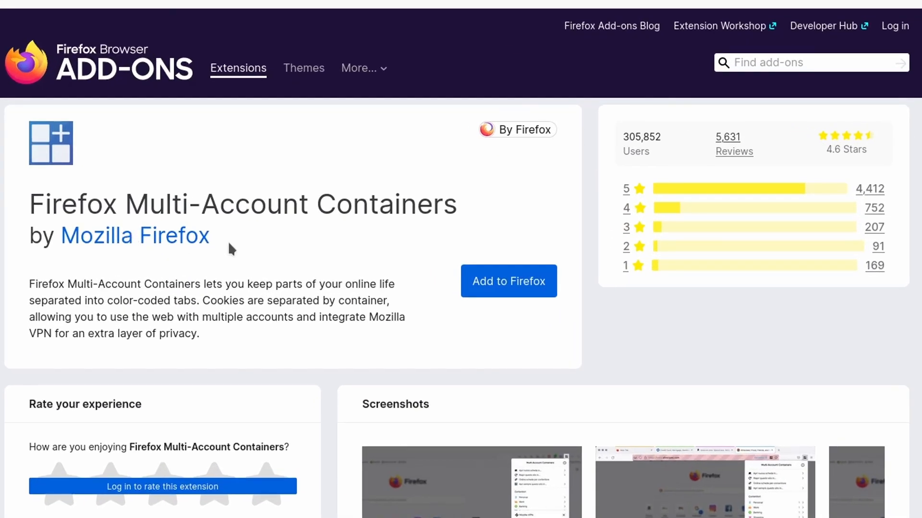
{"action": "left_click_drag", "start_coordinate": [204, 301], "coordinate": [390, 305]}
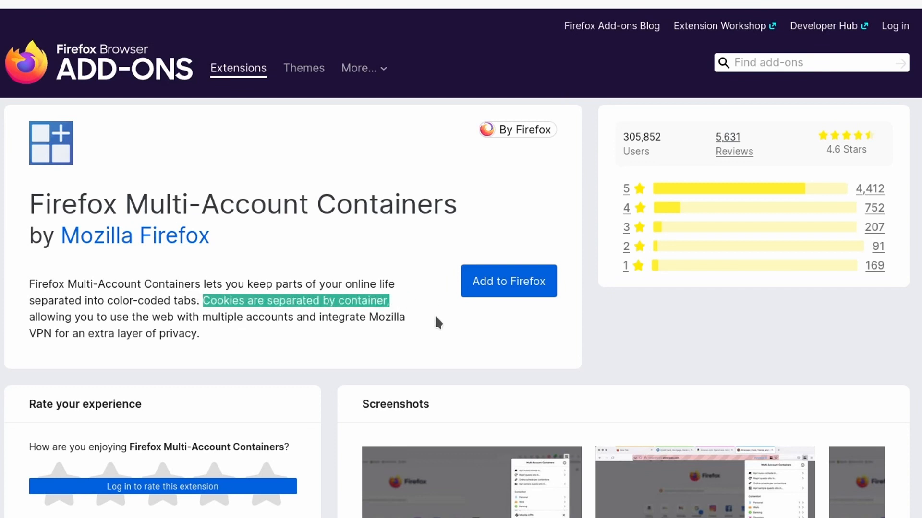
Step: Install the Firefox Multi-Account Containers extension, accept its permissions, and close its add-on page
{"action": "left_click", "coordinate": [497, 299]}
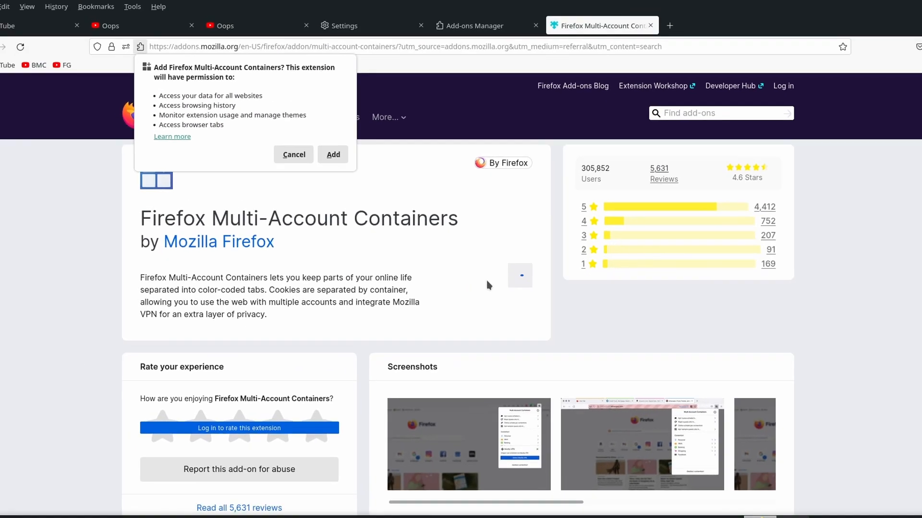
{"action": "left_click", "coordinate": [336, 166]}
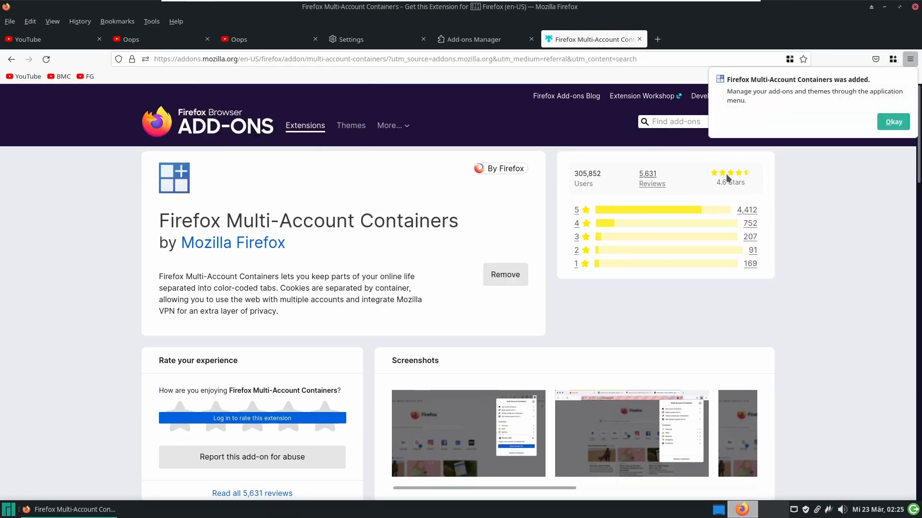
{"action": "left_click", "coordinate": [889, 127]}
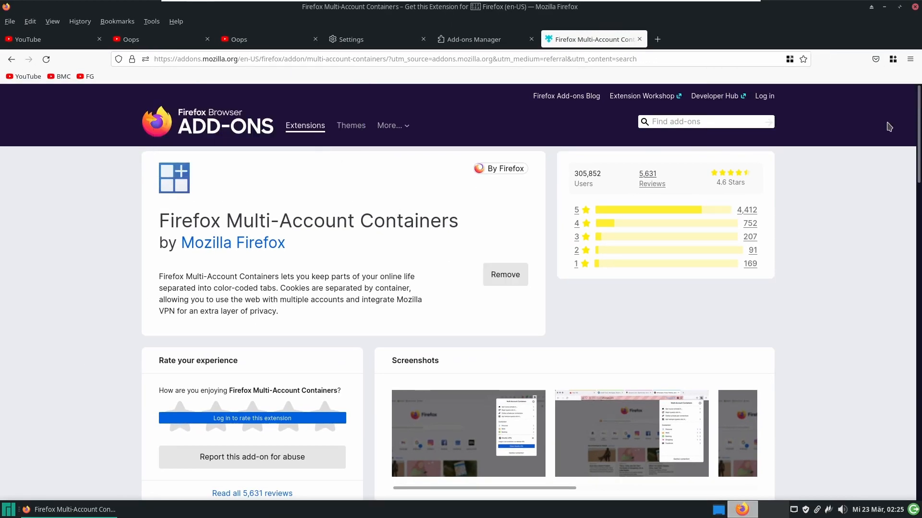
{"action": "left_click", "coordinate": [640, 39]}
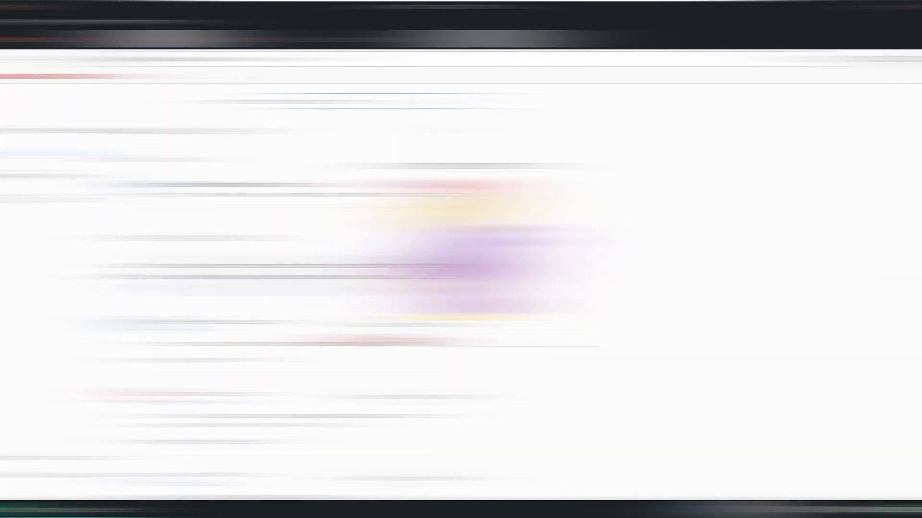
Step: Go through the Multi-Account Containers introduction and decline container syncing for now
{"action": "left_click", "coordinate": [825, 238]}
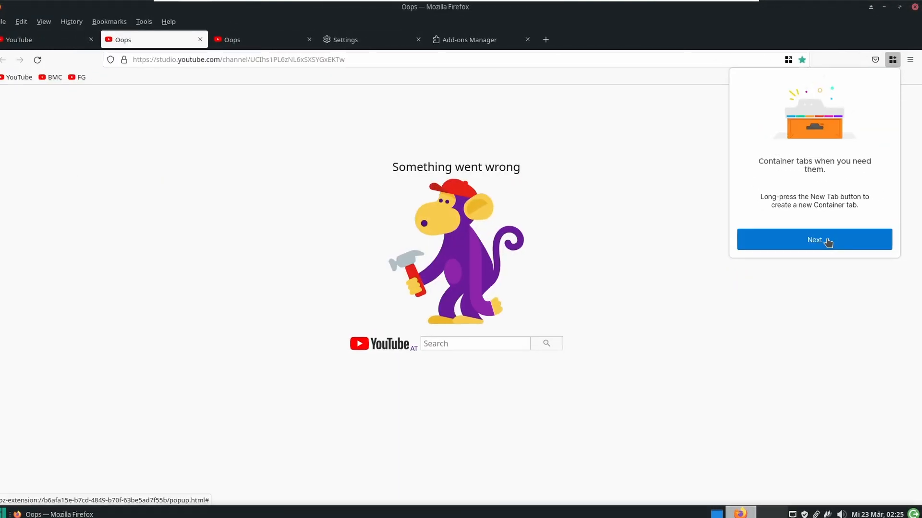
{"action": "left_click", "coordinate": [828, 242]}
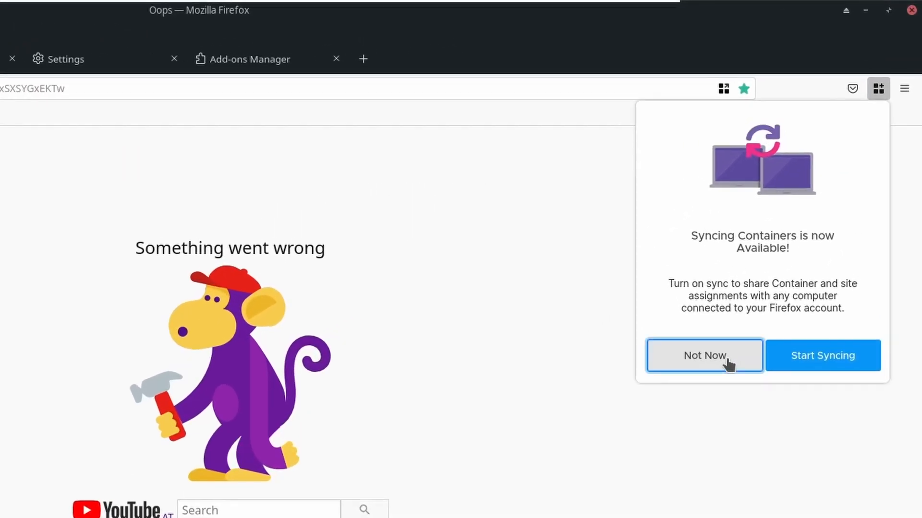
{"action": "left_click", "coordinate": [790, 243]}
Step: Create a new green container named BlackMagicCoding with the glasses icon
{"action": "left_click", "coordinate": [813, 298]}
{"action": "left_click", "coordinate": [842, 187]}
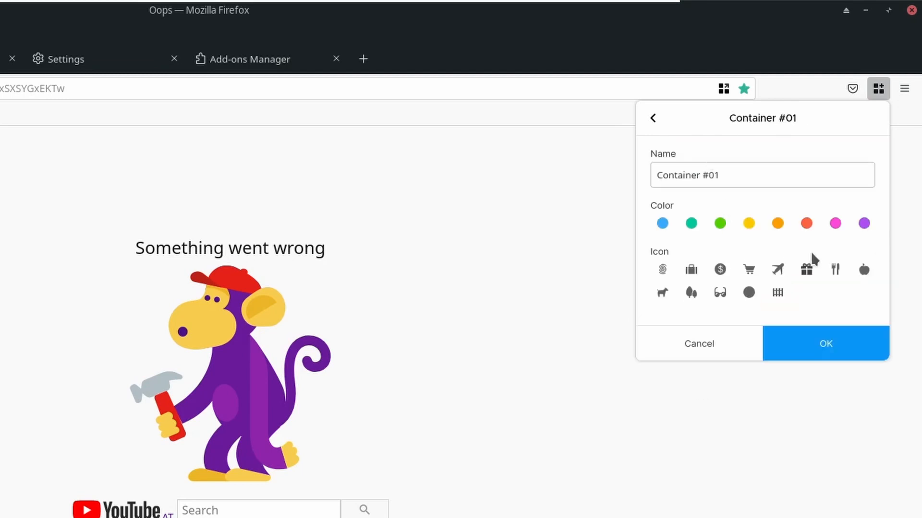
{"action": "left_click", "coordinate": [720, 223]}
{"action": "triple_click", "coordinate": [736, 178]}
{"action": "type", "text": "BlackMagicCoding"}
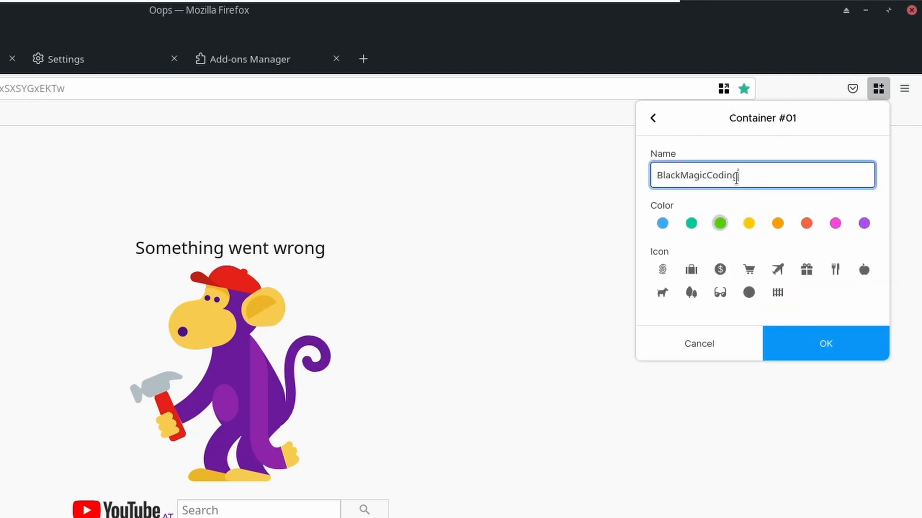
{"action": "left_click", "coordinate": [825, 344]}
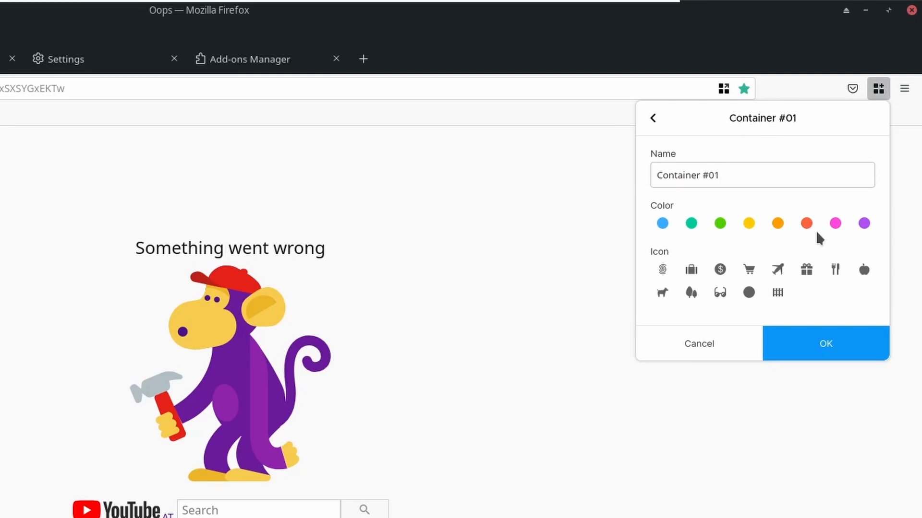
Step: Create a second container named Frugal Gaming in pink with the dog icon
{"action": "triple_click", "coordinate": [766, 179]}
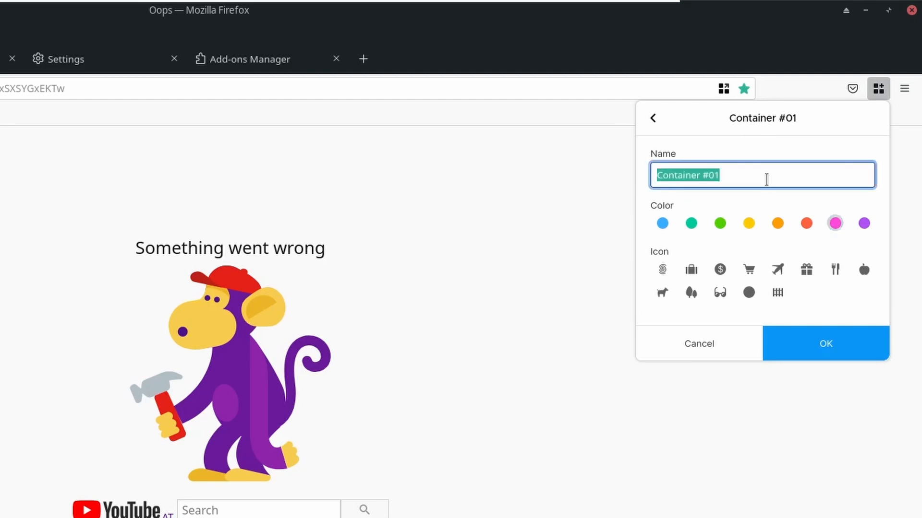
{"action": "type", "text": "Frugal"}
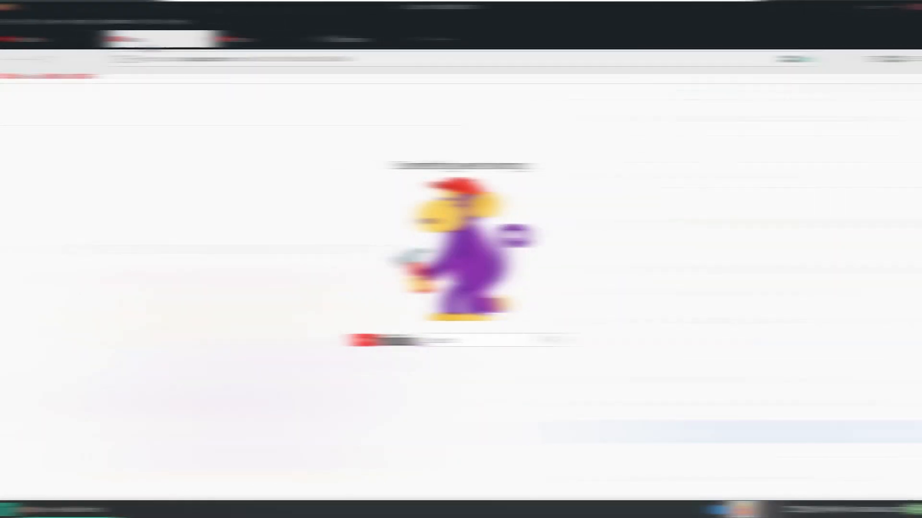
Step: Reopen the first failed YouTube Studio tab in the BlackMagicCoding container and close the original tab
{"action": "right_click", "coordinate": [154, 43]}
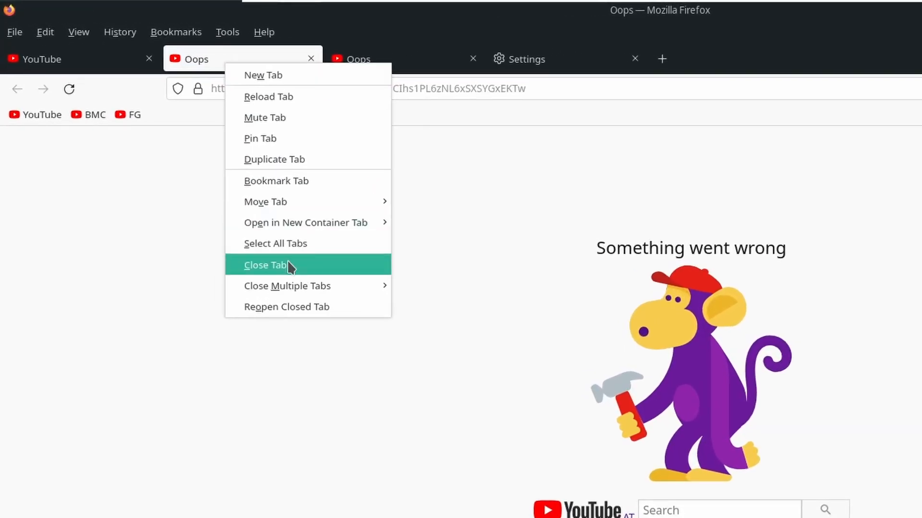
{"action": "mouse_move", "coordinate": [235, 179]}
{"action": "left_click", "coordinate": [431, 223]}
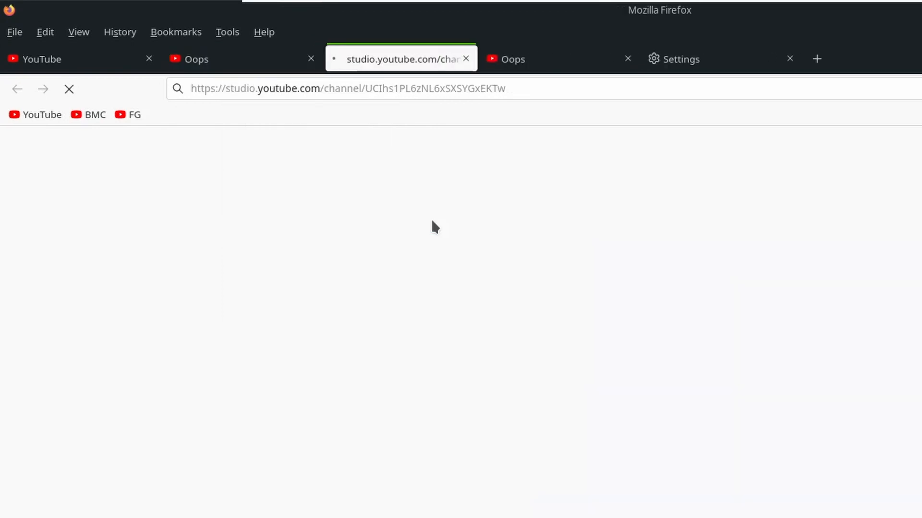
{"action": "left_click", "coordinate": [308, 59]}
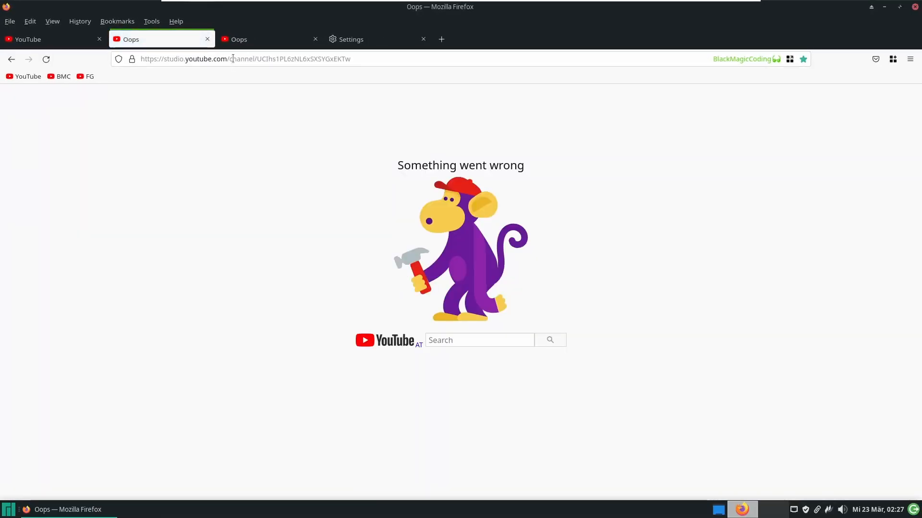
Step: Load YouTube Studio without the channel path in the BlackMagicCoding container tab and switch the account to the BlackMagicCoding channel
{"action": "left_click_drag", "start_coordinate": [233, 58], "coordinate": [421, 60]}
{"action": "key", "text": "Return"}
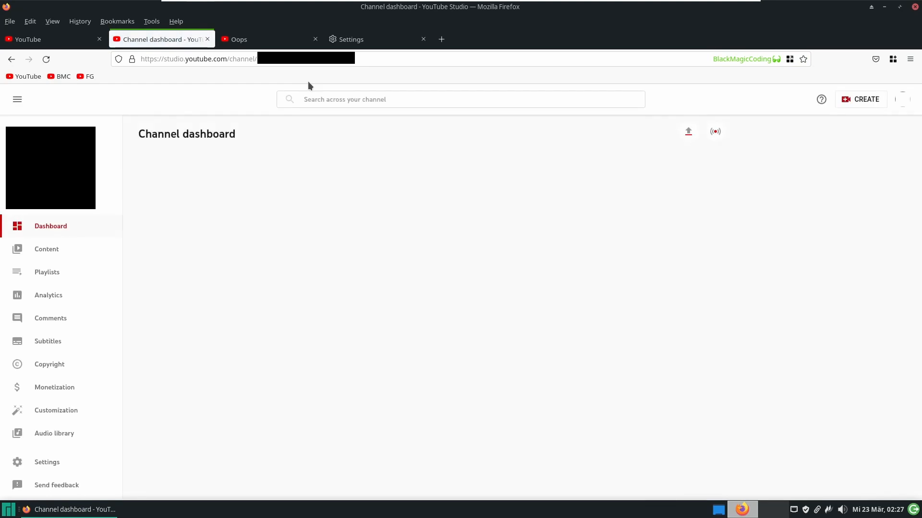
{"action": "left_click", "coordinate": [902, 100]}
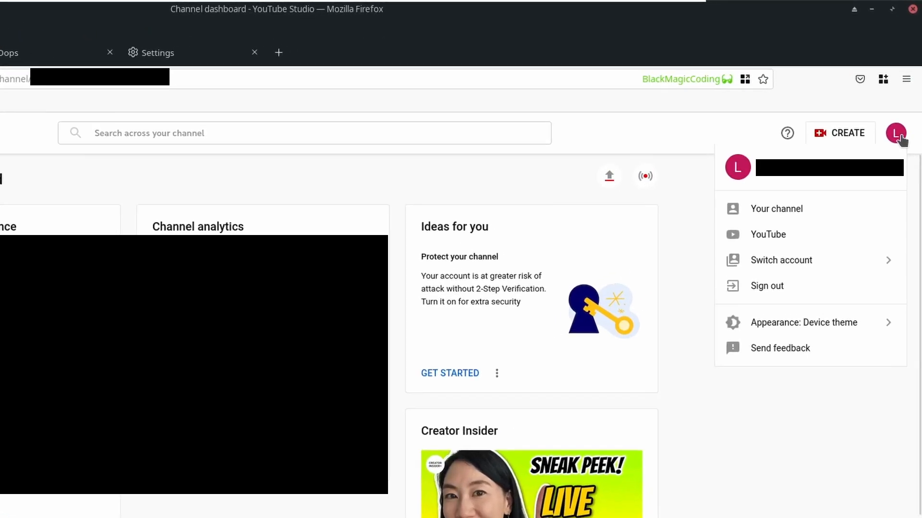
{"action": "left_click", "coordinate": [780, 294]}
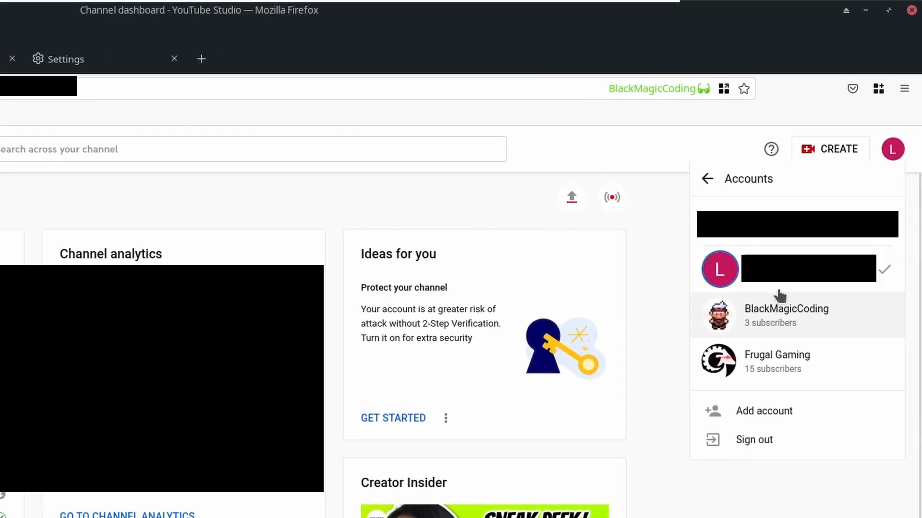
{"action": "left_click", "coordinate": [817, 323]}
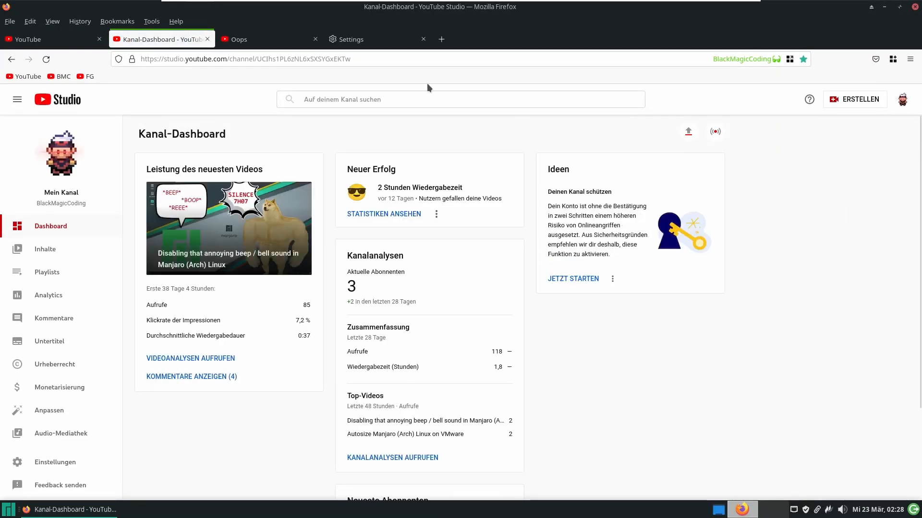
Step: Open the BMC and FG bookmarks in separate new tabs
{"action": "left_click", "coordinate": [259, 40]}
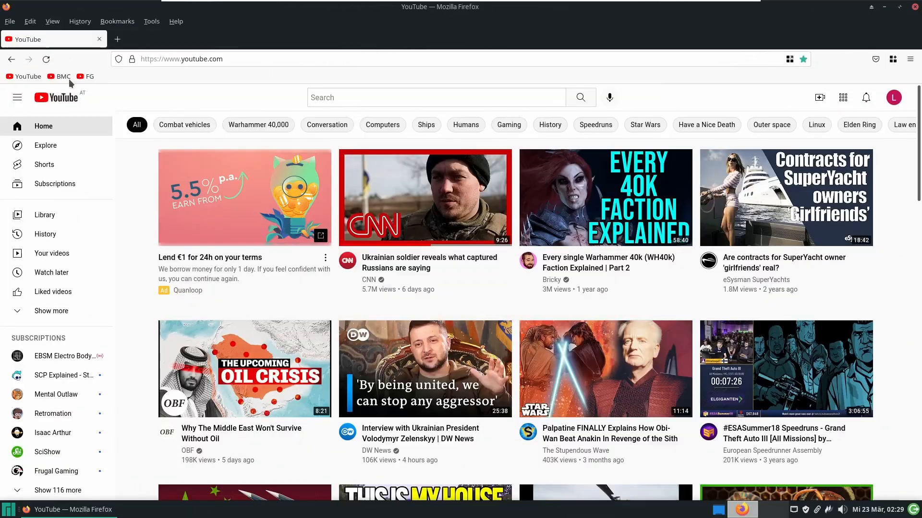
{"action": "middle_click", "coordinate": [68, 78]}
{"action": "middle_click", "coordinate": [89, 78]}
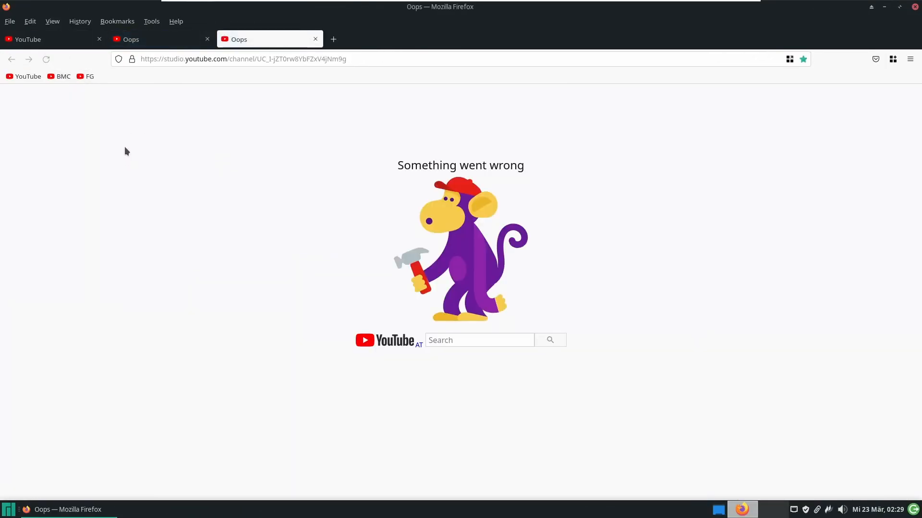
Step: Open the BMC tab's page in a new BlackMagicCoding container tab and close the non-container BMC tab
{"action": "left_click", "coordinate": [151, 42]}
{"action": "right_click", "coordinate": [152, 43]}
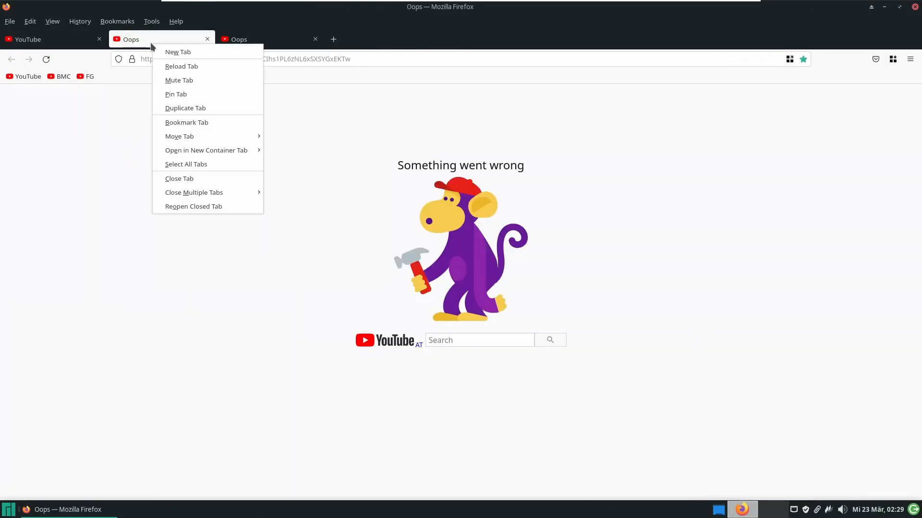
{"action": "mouse_move", "coordinate": [218, 150]}
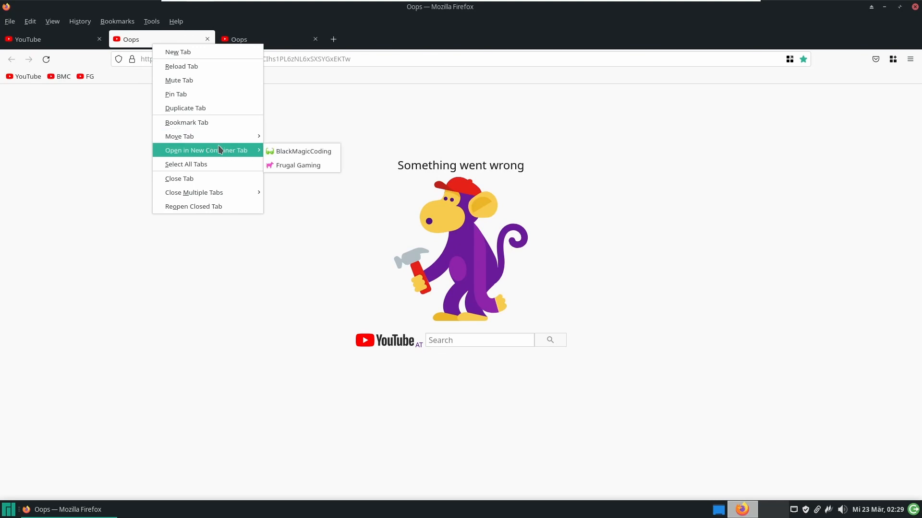
{"action": "left_click", "coordinate": [273, 150]}
{"action": "left_click", "coordinate": [207, 39]}
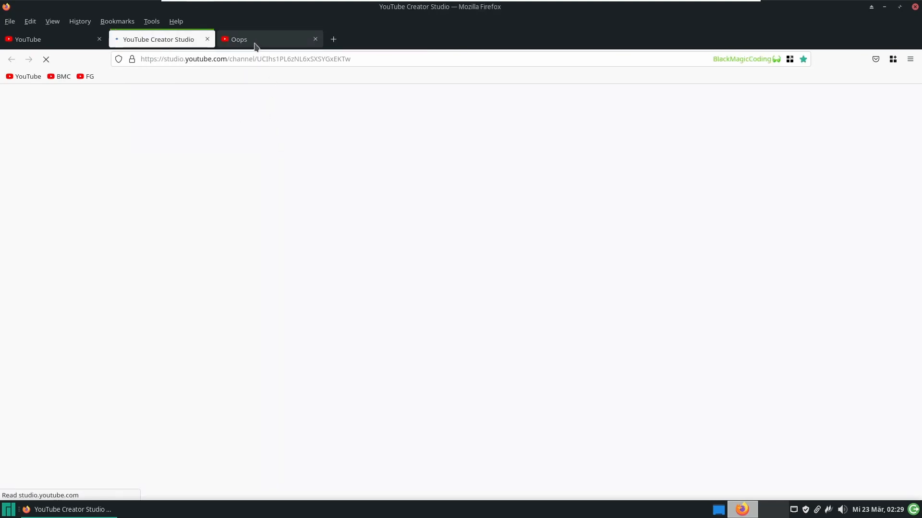
Step: Open the FG tab's page in a new Frugal Gaming container tab and close the non-container FG tab
{"action": "left_click", "coordinate": [255, 44]}
{"action": "right_click", "coordinate": [255, 44]}
{"action": "mouse_move", "coordinate": [295, 150]}
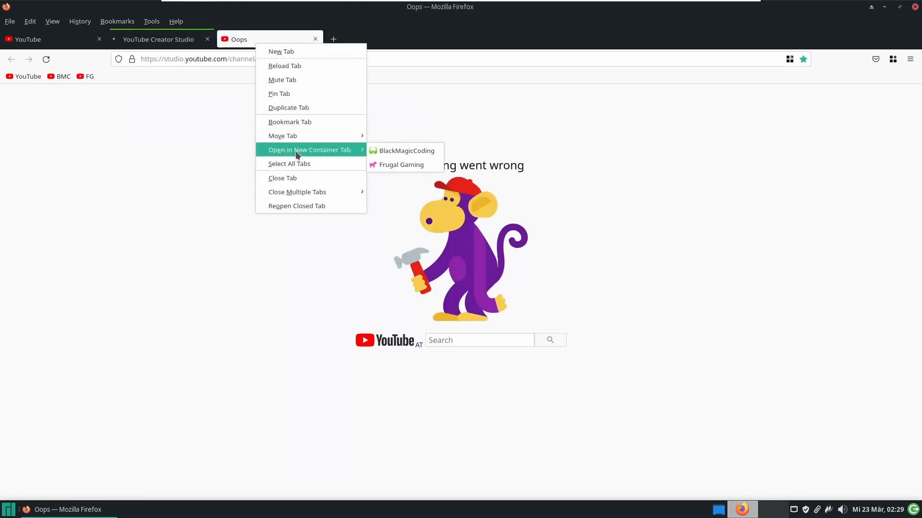
{"action": "left_click", "coordinate": [396, 163]}
{"action": "left_click", "coordinate": [315, 39]}
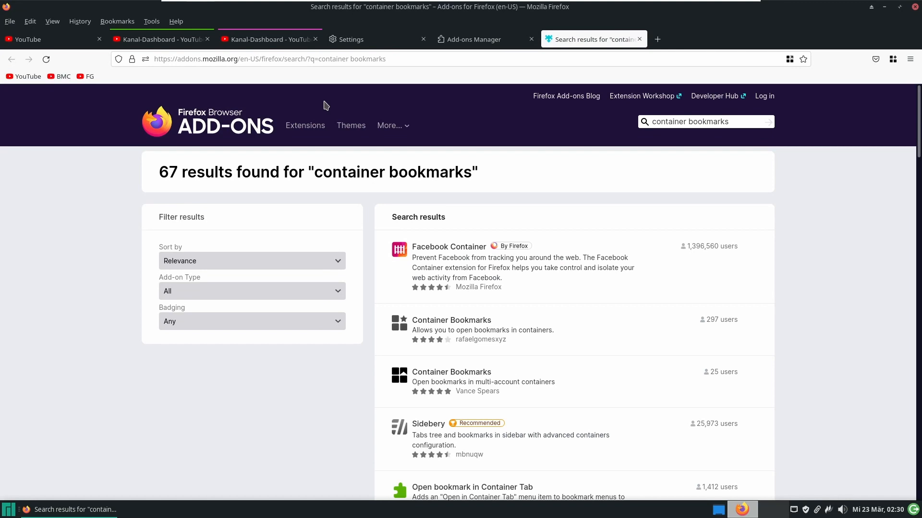
Step: Install the Container Bookmarks extension described as "Open bookmarks in multi-account containers" and accept its permissions
{"action": "left_click", "coordinate": [653, 398]}
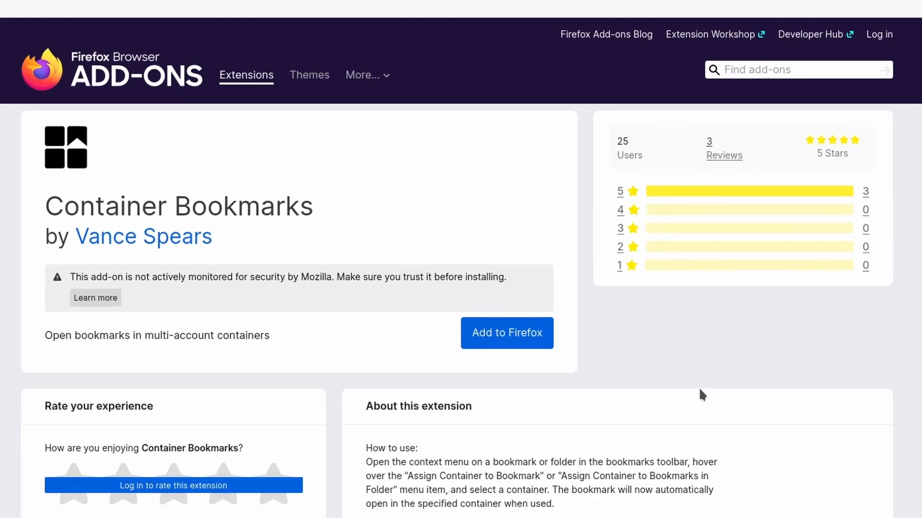
{"action": "scroll", "coordinate": [618, 365], "scroll_direction": "down", "scroll_amount": 2}
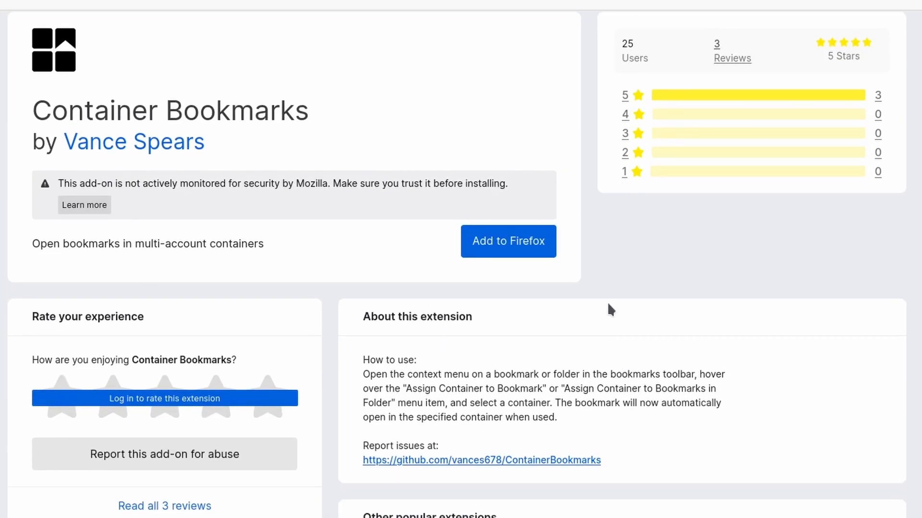
{"action": "left_click", "coordinate": [530, 242]}
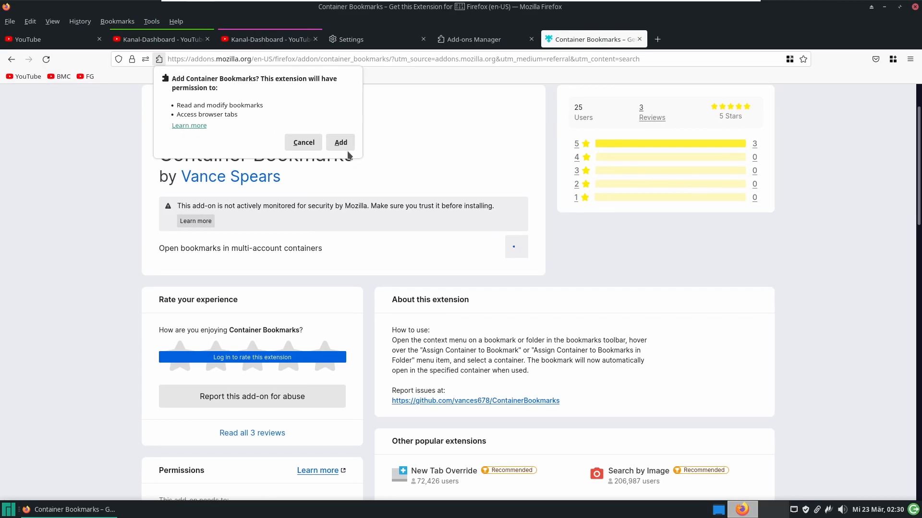
{"action": "left_click", "coordinate": [292, 95]}
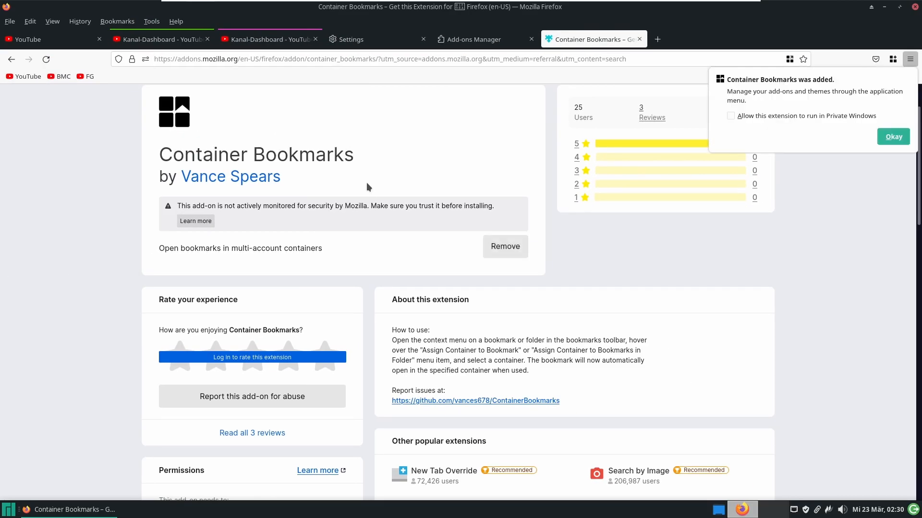
{"action": "left_click", "coordinate": [891, 139]}
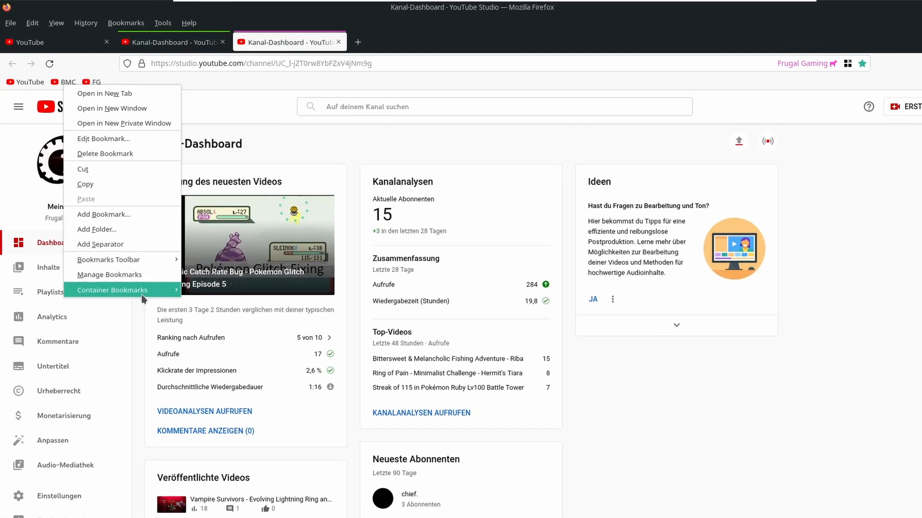
Step: Assign the BlackMagicCoding container to the BMC bookmark
{"action": "mouse_move", "coordinate": [143, 298]}
{"action": "mouse_move", "coordinate": [272, 292]}
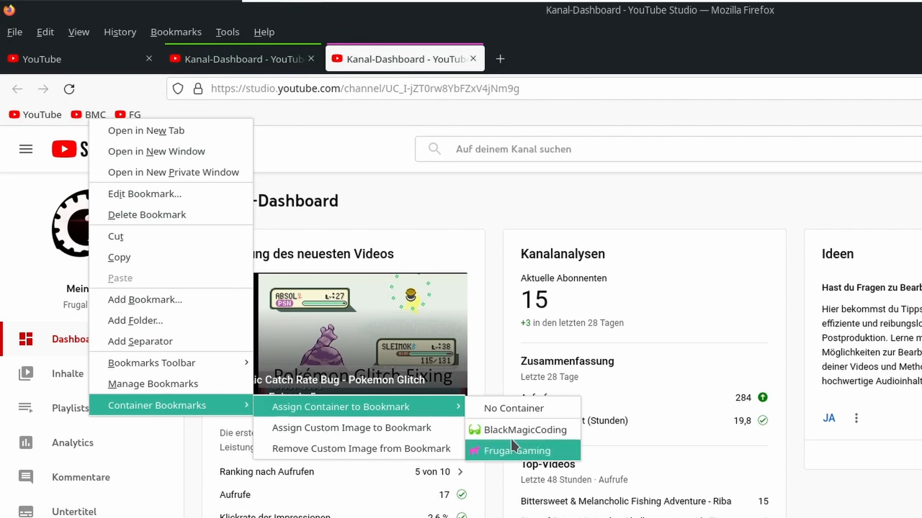
{"action": "left_click", "coordinate": [512, 443]}
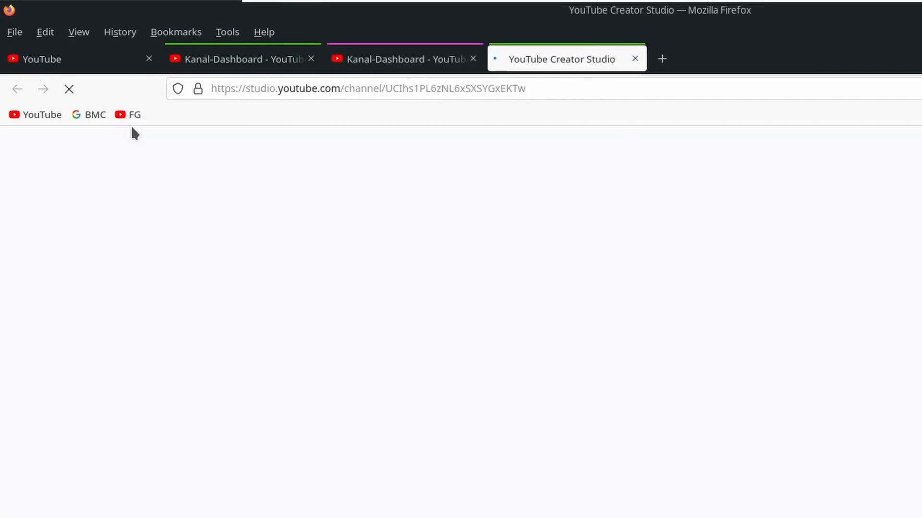
Step: Assign the Frugal Gaming container to the FG bookmark and set the channel's profile picture link as its custom image
{"action": "right_click", "coordinate": [134, 118]}
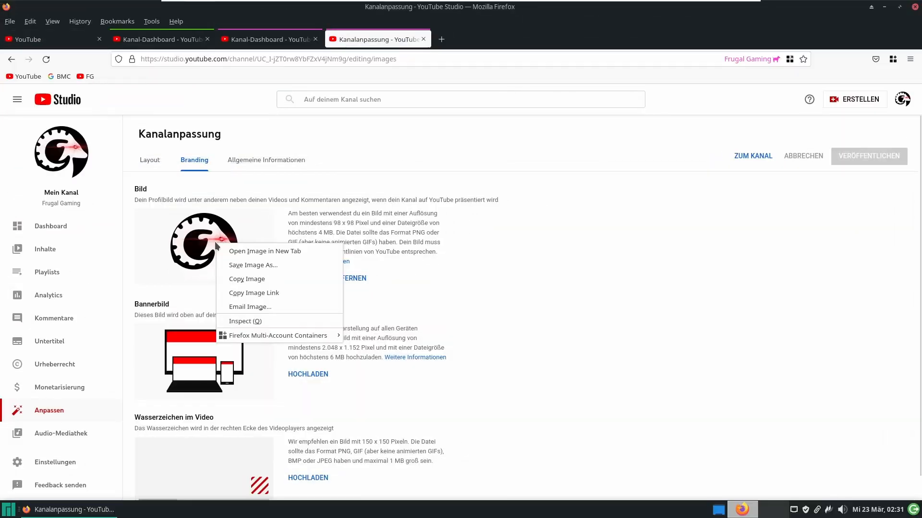
{"action": "left_click", "coordinate": [254, 292]}
{"action": "right_click", "coordinate": [89, 77]}
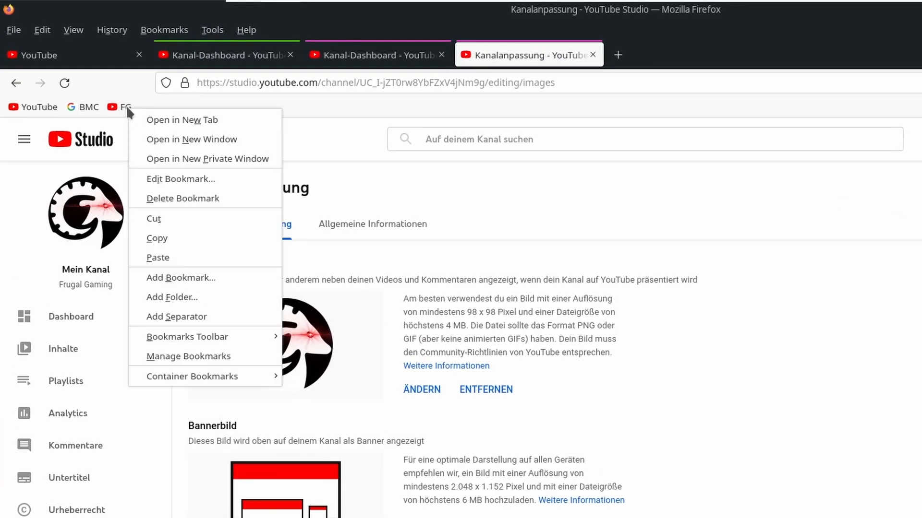
{"action": "mouse_move", "coordinate": [197, 378]}
{"action": "left_click", "coordinate": [384, 398]}
{"action": "left_click", "coordinate": [633, 399]}
{"action": "key", "text": "ctrl+v"}
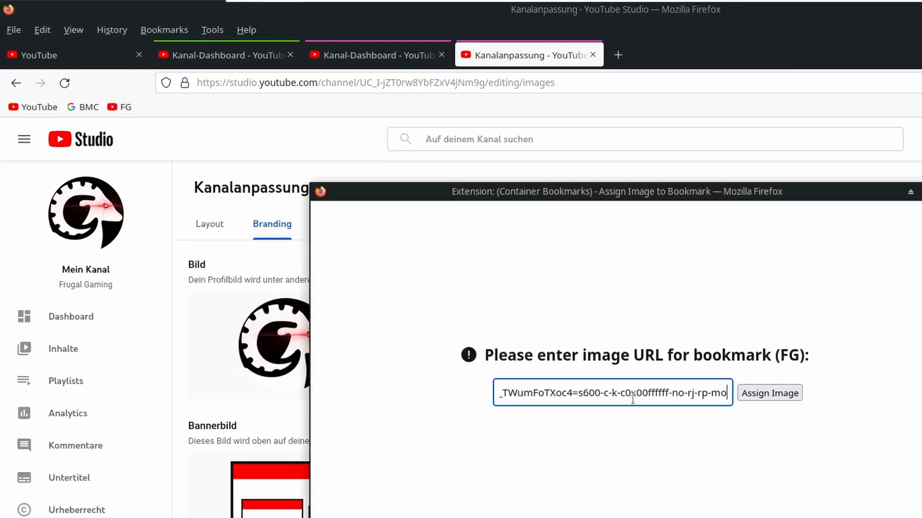
{"action": "left_click", "coordinate": [770, 393]}
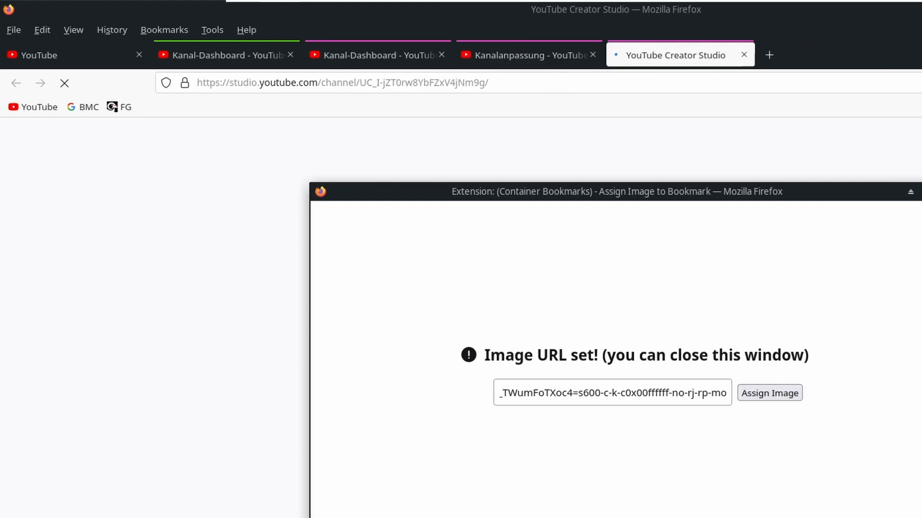
Step: Close the three open Frugal Gaming container tabs
{"action": "left_click", "coordinate": [744, 55]}
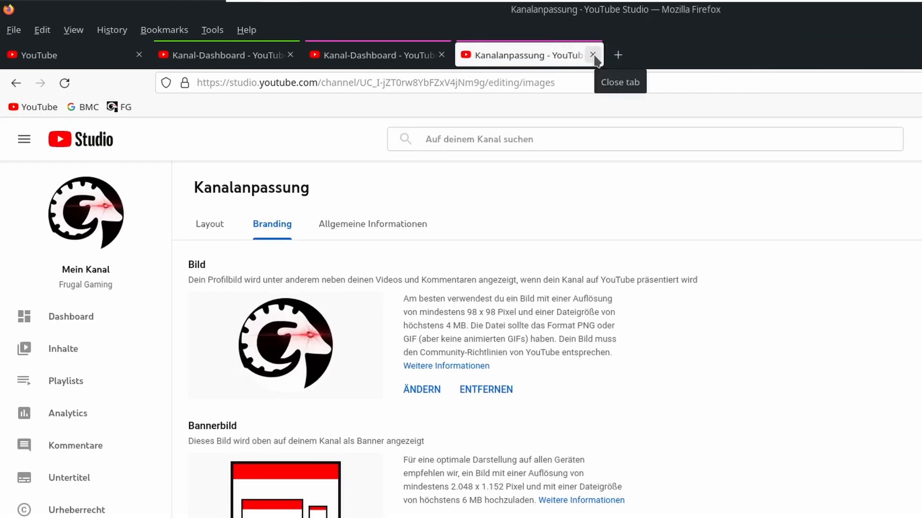
{"action": "left_click", "coordinate": [593, 54]}
{"action": "left_click", "coordinate": [441, 55]}
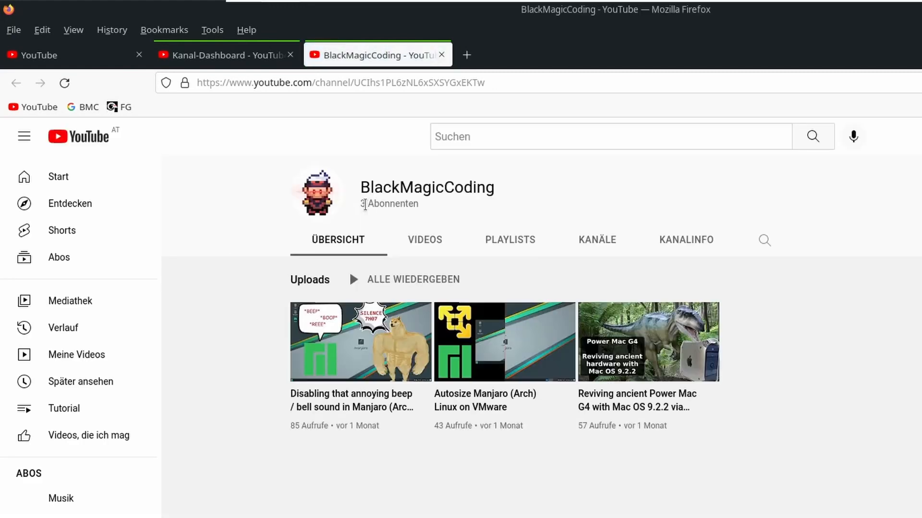
Step: Copy the image link of the BlackMagicCoding channel's profile picture from its branding page and close that page's tab
{"action": "left_click", "coordinate": [319, 217]}
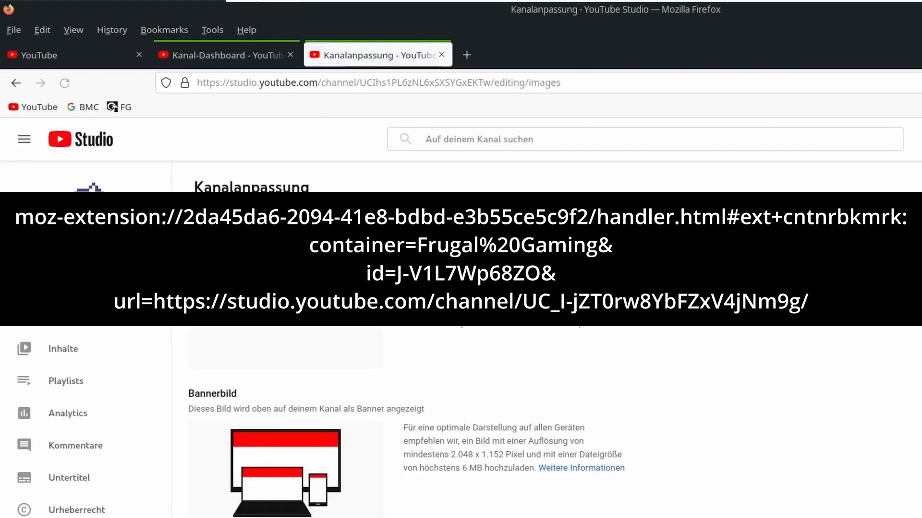
{"action": "right_click", "coordinate": [291, 343]}
{"action": "left_click", "coordinate": [339, 402]}
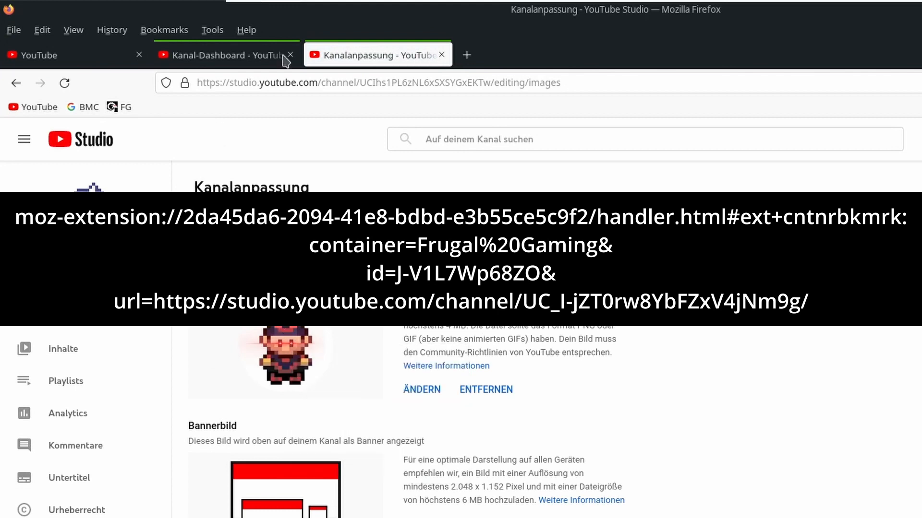
{"action": "left_click", "coordinate": [442, 54]}
Step: Assign the copied profile picture link to the BMC bookmark as its custom image
{"action": "right_click", "coordinate": [84, 107]}
{"action": "mouse_move", "coordinate": [157, 380]}
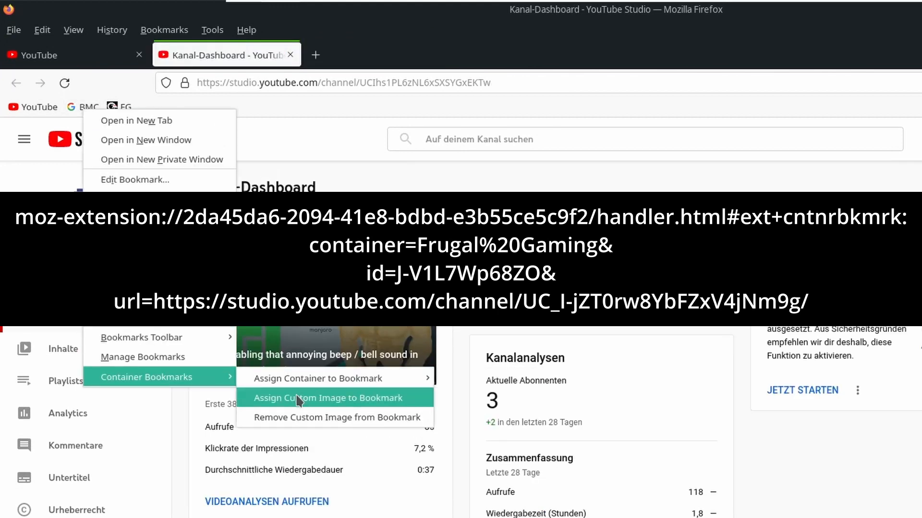
{"action": "left_click", "coordinate": [328, 398]}
{"action": "key", "text": "ctrl+v"}
{"action": "left_click", "coordinate": [770, 393]}
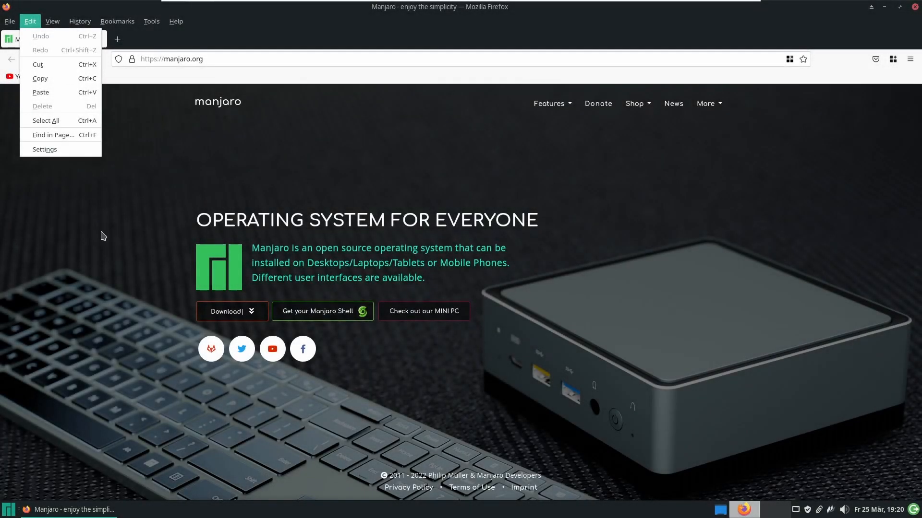
Step: Disable the Container Bookmarks extension in the Add-ons Manager
{"action": "left_click", "coordinate": [99, 309]}
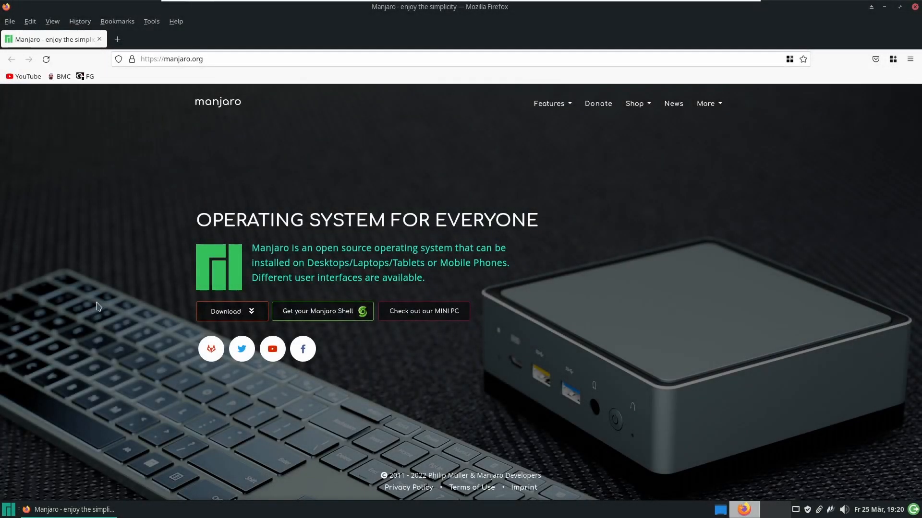
{"action": "left_click", "coordinate": [32, 22]}
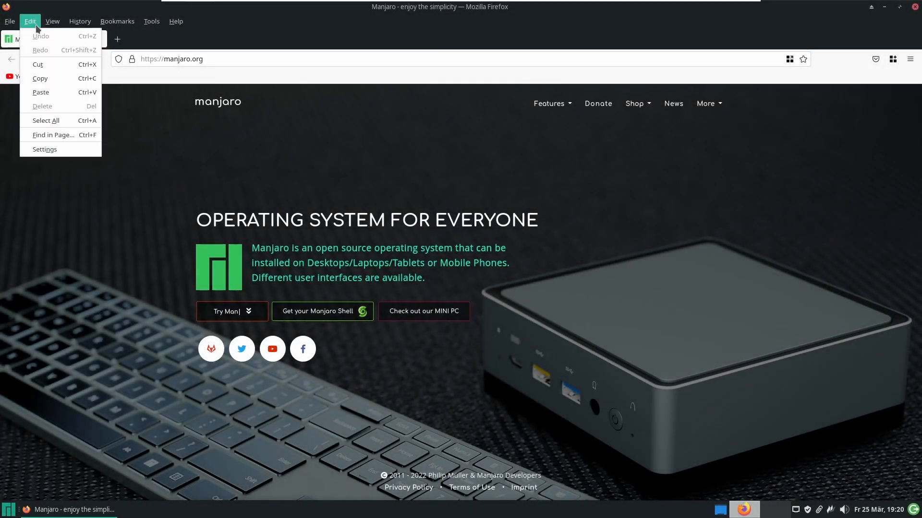
{"action": "left_click", "coordinate": [45, 149]}
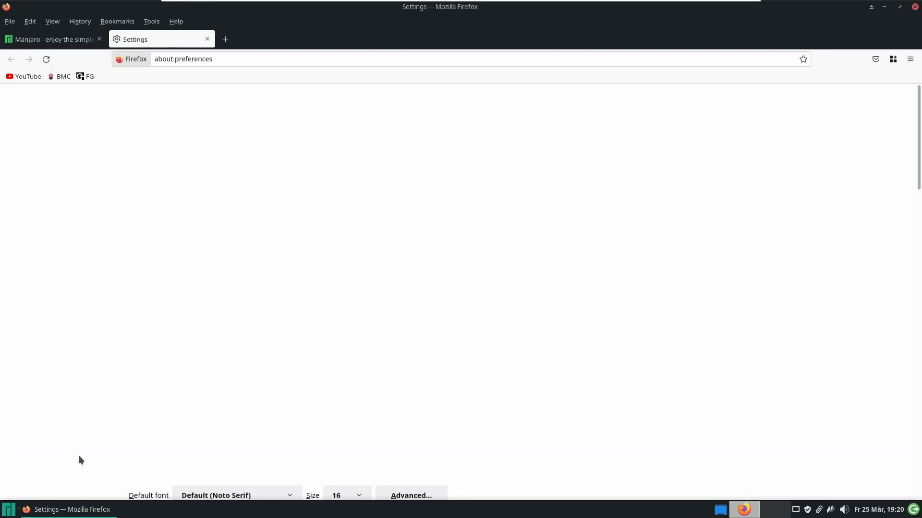
{"action": "left_click", "coordinate": [79, 460]}
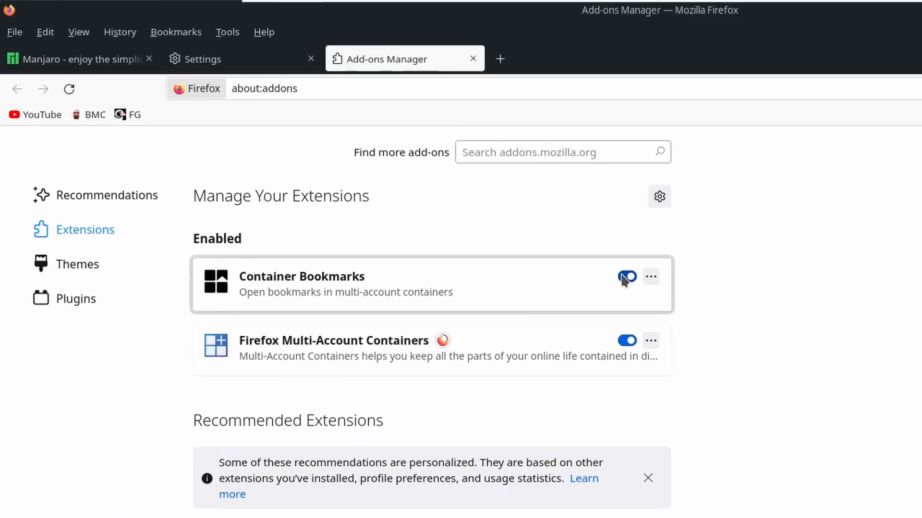
{"action": "left_click", "coordinate": [625, 278]}
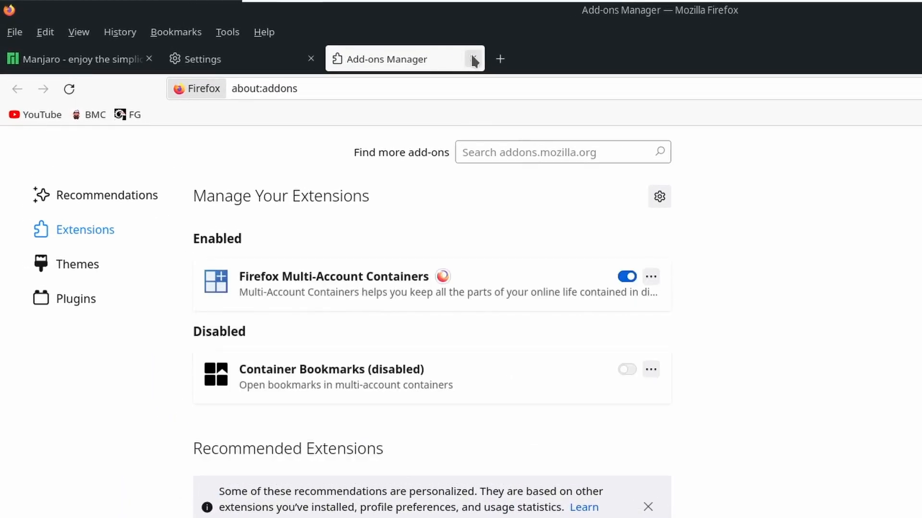
Step: Turn on Enable Bookmark Menus in the Firefox Multi-Account Containers preferences and allow it to read and modify bookmarks
{"action": "left_click", "coordinate": [376, 305]}
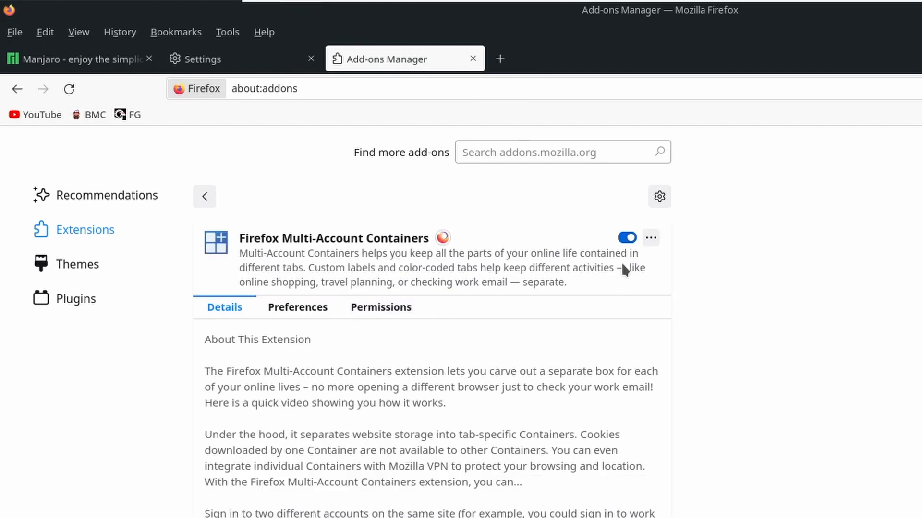
{"action": "left_click", "coordinate": [287, 309]}
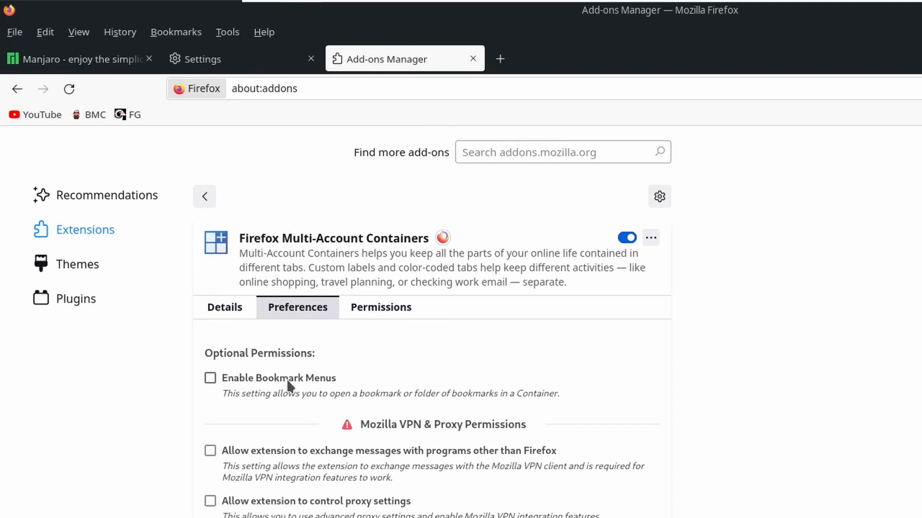
{"action": "left_click", "coordinate": [288, 380]}
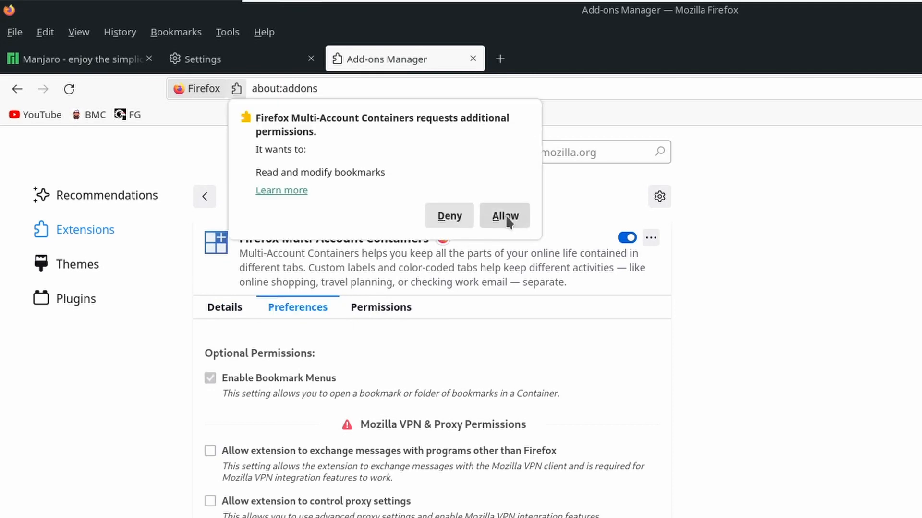
{"action": "left_click", "coordinate": [504, 217]}
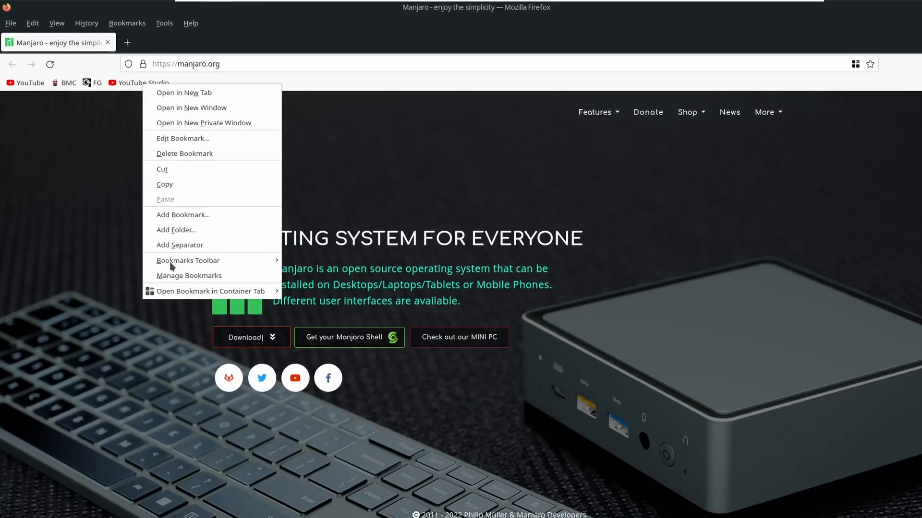
Step: Open the YouTube Studio bookmark in a BlackMagicCoding container tab and in a Frugal Gaming container tab
{"action": "left_click", "coordinate": [294, 291]}
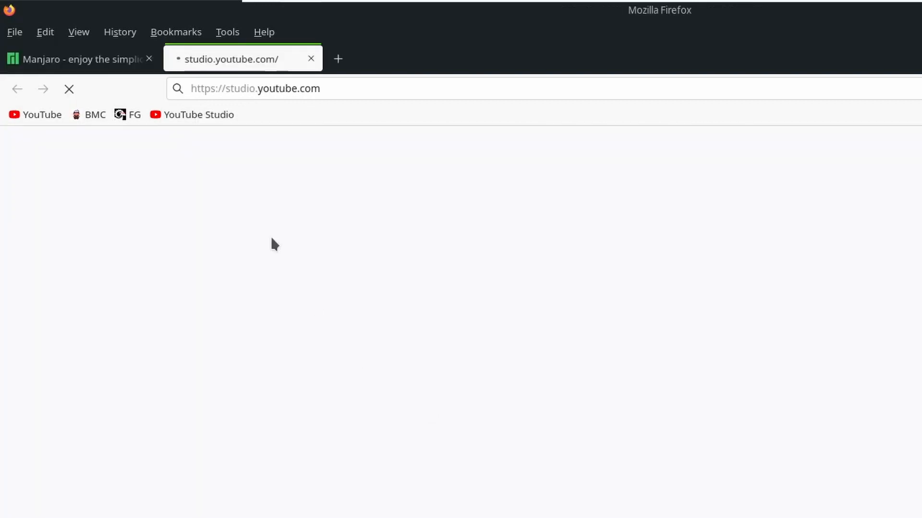
{"action": "right_click", "coordinate": [207, 117]}
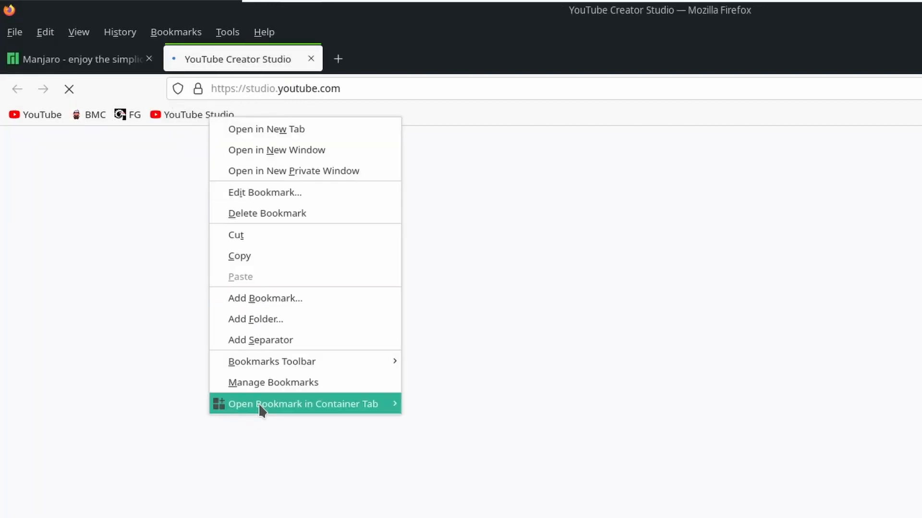
{"action": "mouse_move", "coordinate": [387, 406]}
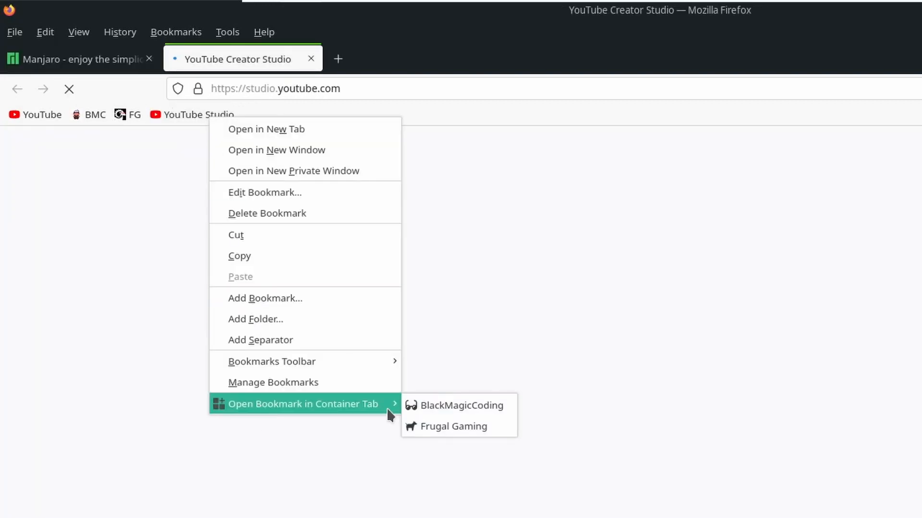
{"action": "left_click", "coordinate": [443, 427]}
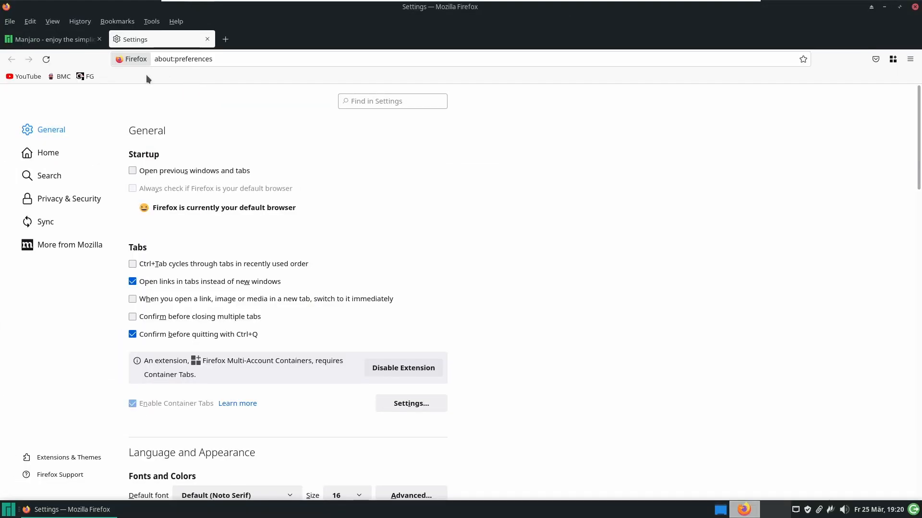
{"action": "right_click", "coordinate": [127, 78]}
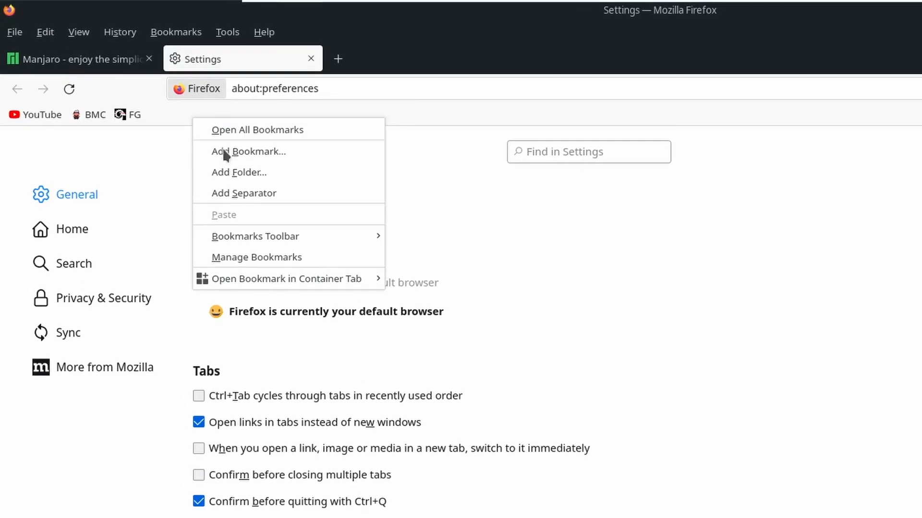
{"action": "left_click", "coordinate": [225, 152]}
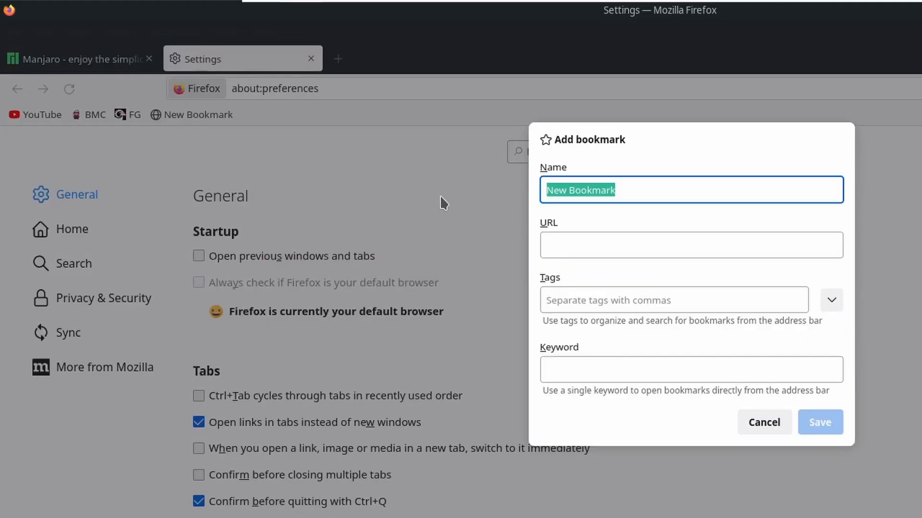
{"action": "type", "text": "YouTube Studio"}
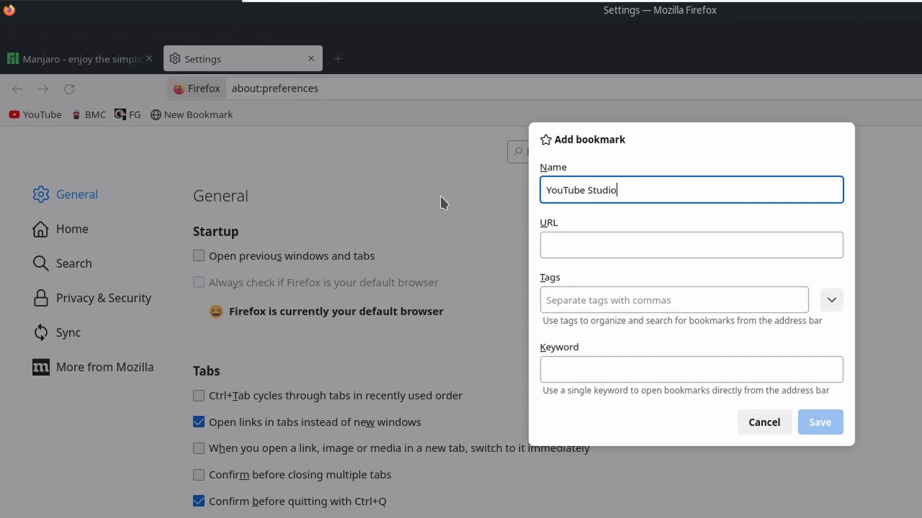
{"action": "key", "text": "Tab"}
{"action": "type", "text": "https"}
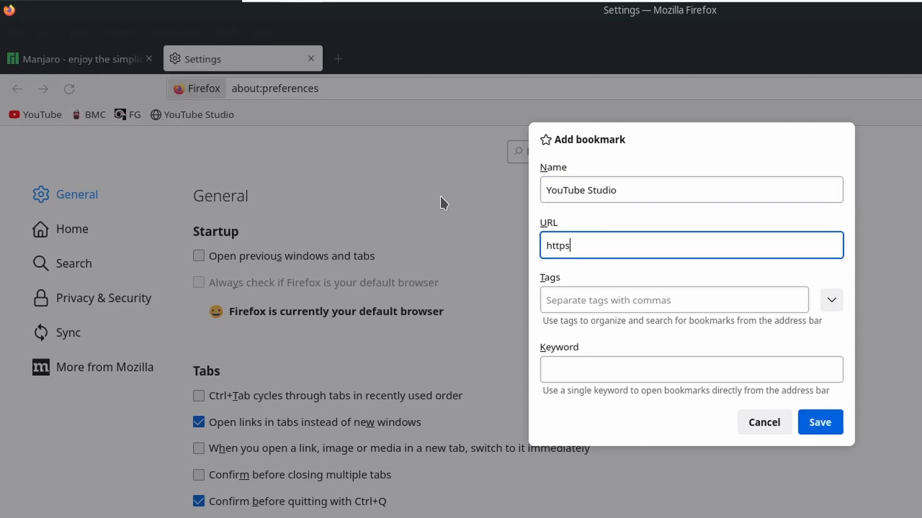
{"action": "type", "text": "://studio.youtube.com"}
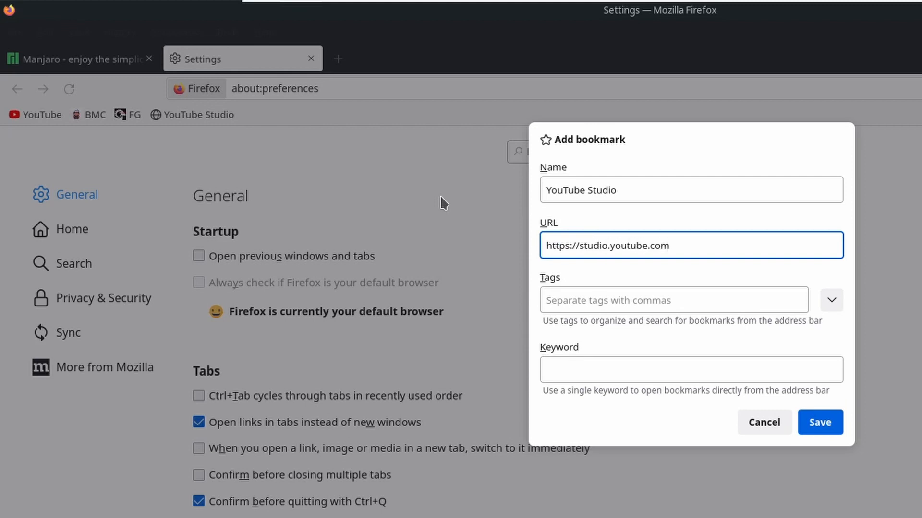
{"action": "key", "text": "Return"}
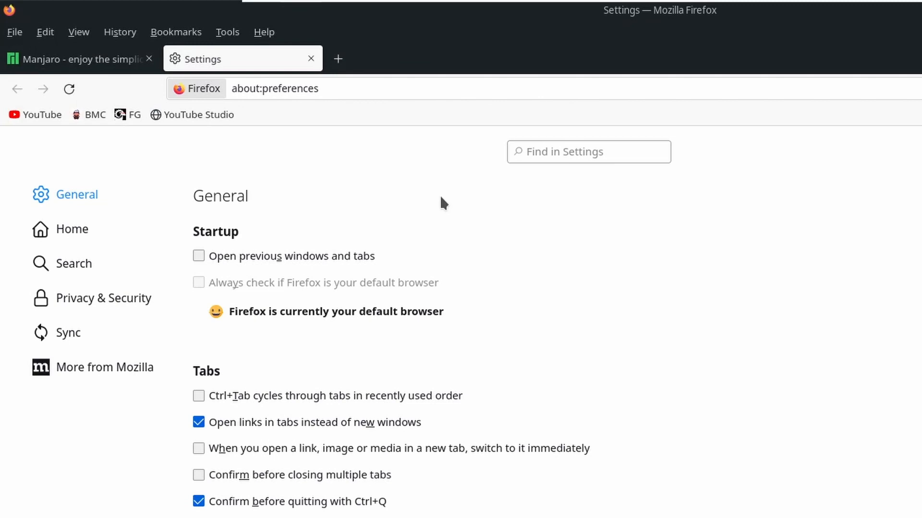
{"action": "left_click", "coordinate": [217, 115]}
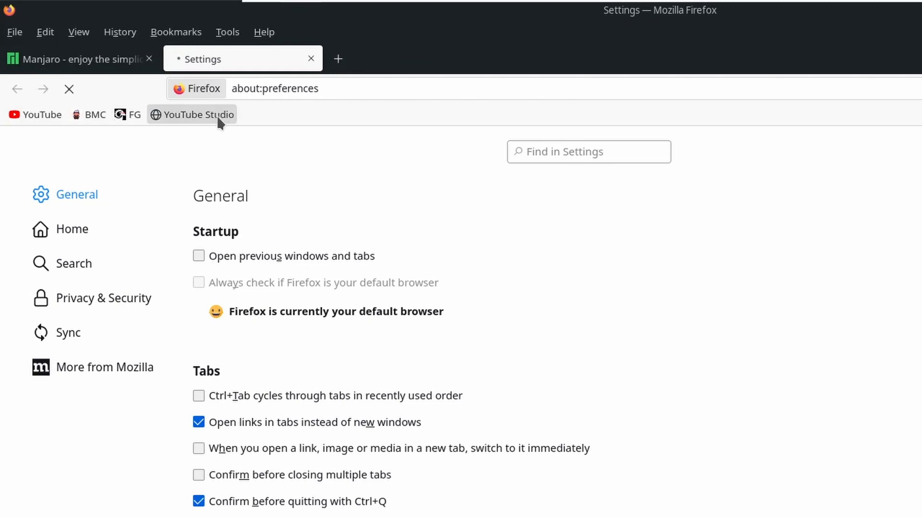